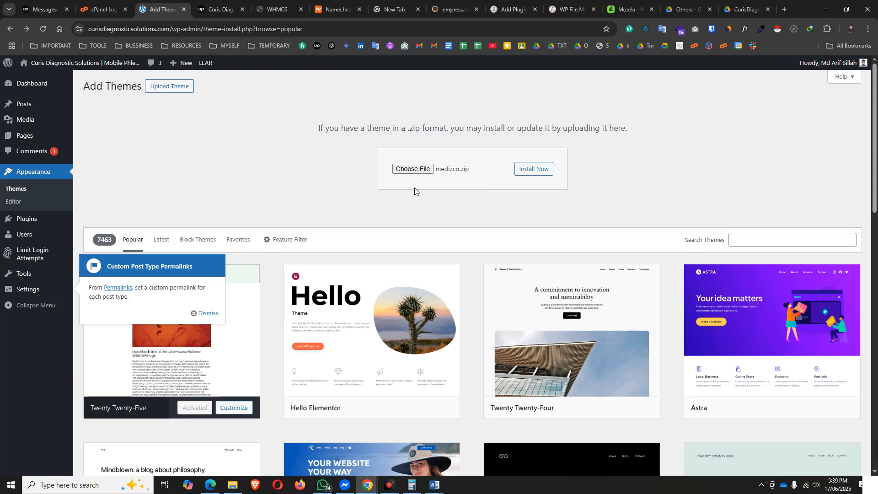
- Try to install the theme from medizco.zip
left_click(537, 175)
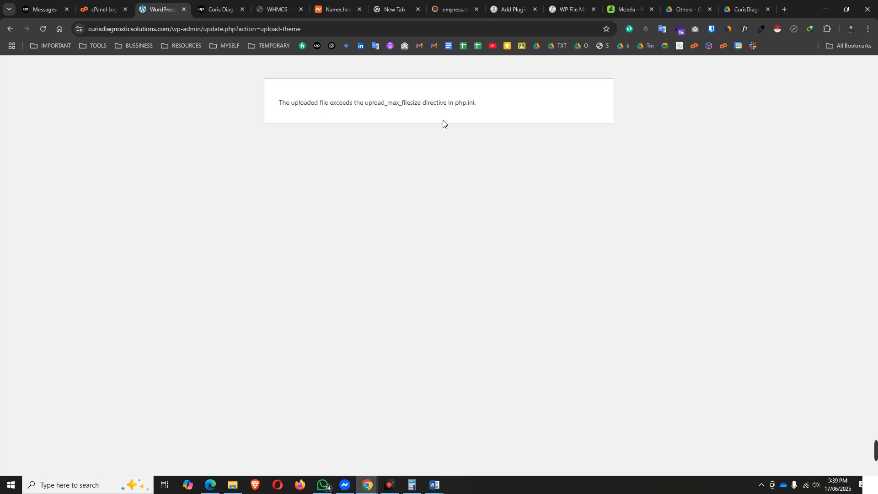
triple_click(451, 103)
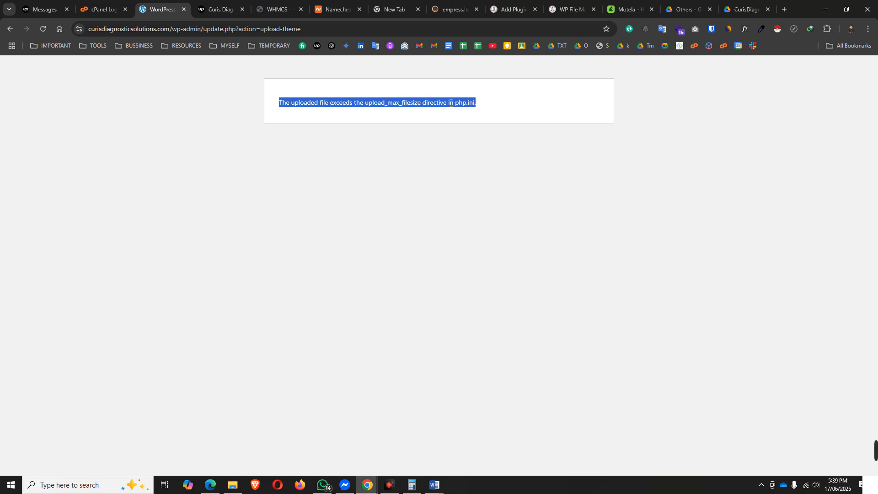
- Switch to cPanel, log in with the prefilled credentials and dismiss the browser's offer to save the password
left_click(111, 8)
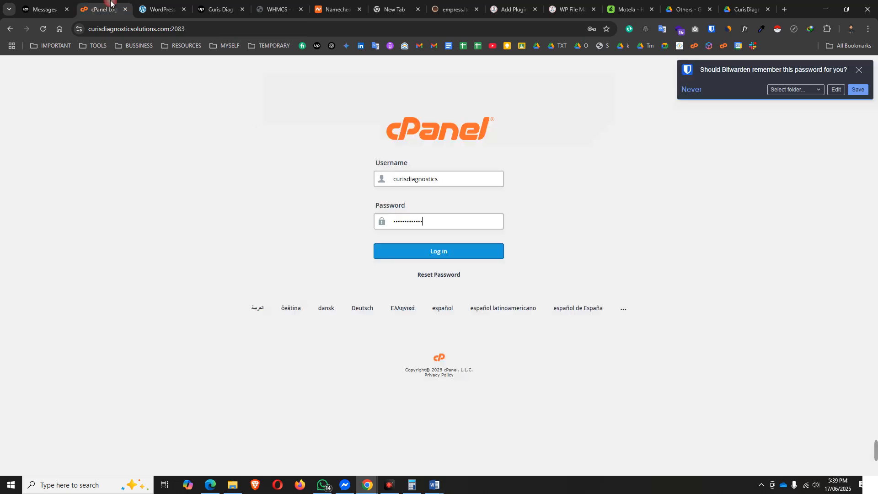
left_click(439, 252)
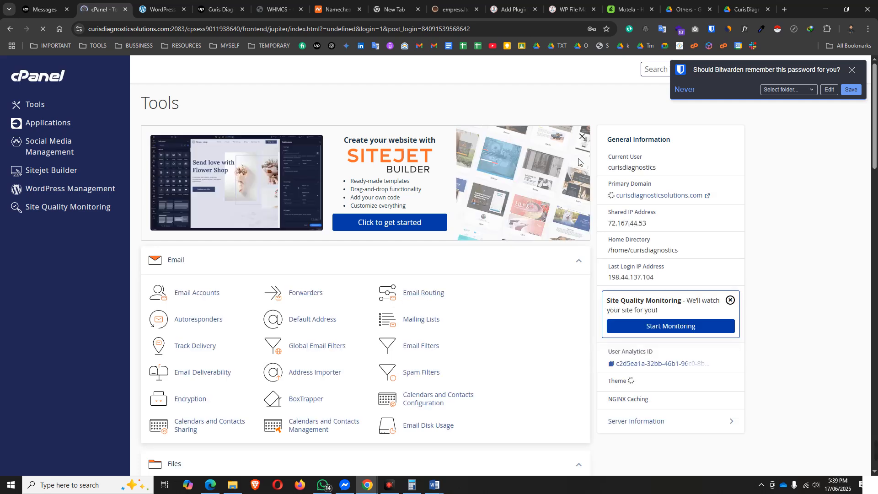
scroll(561, 334, "down", 5)
scroll(412, 300, "down", 9)
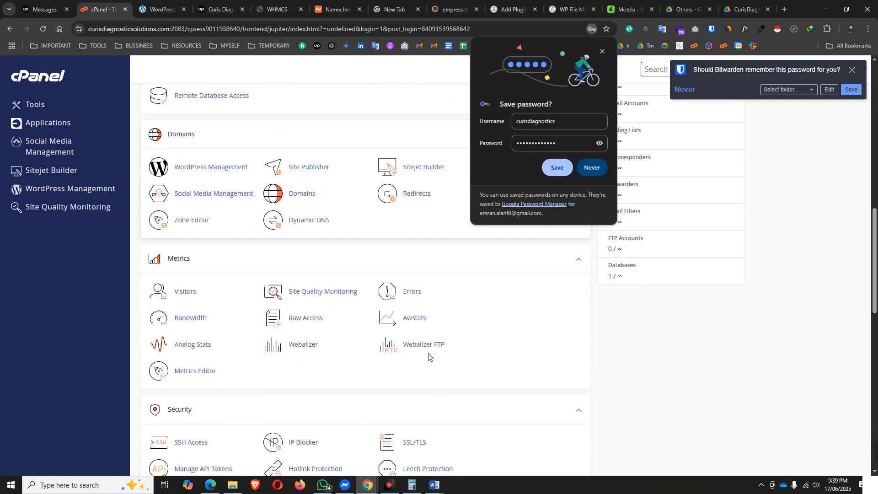
left_click(602, 53)
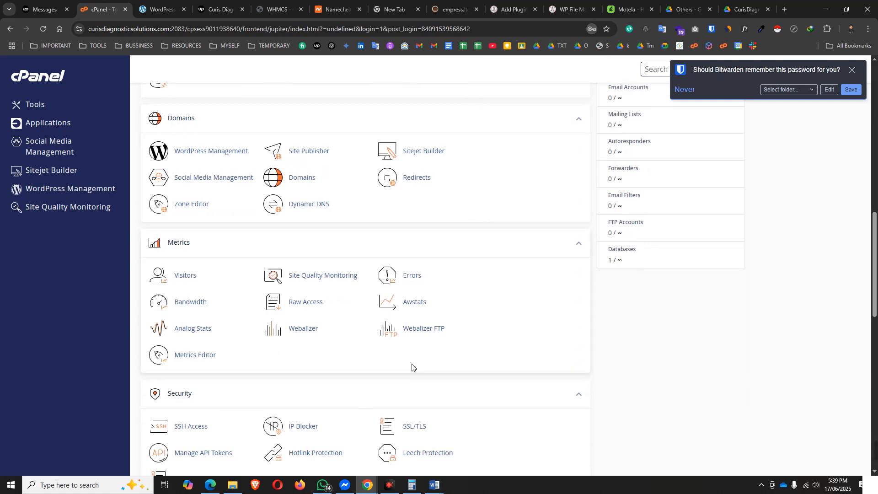
- Set the PHP version of curisdiagnosticsolutions.com to PHP 8.3 (ea-php83) in MultiPHP Manager
scroll(414, 357, "down", 5)
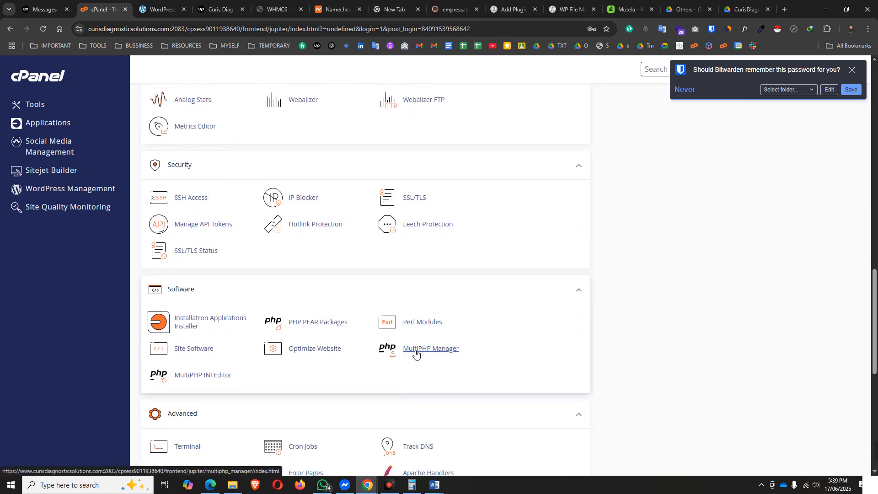
right_click(197, 375)
left_click(347, 395)
left_click(428, 351)
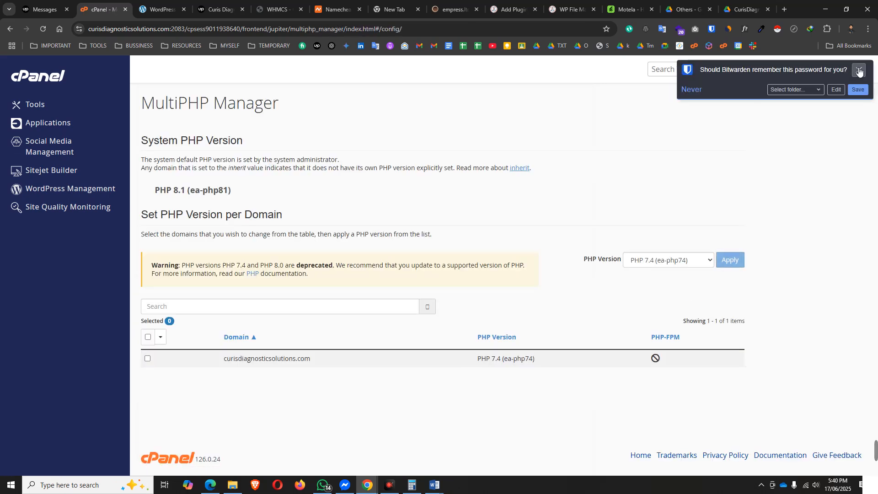
left_click(663, 260)
left_click(645, 312)
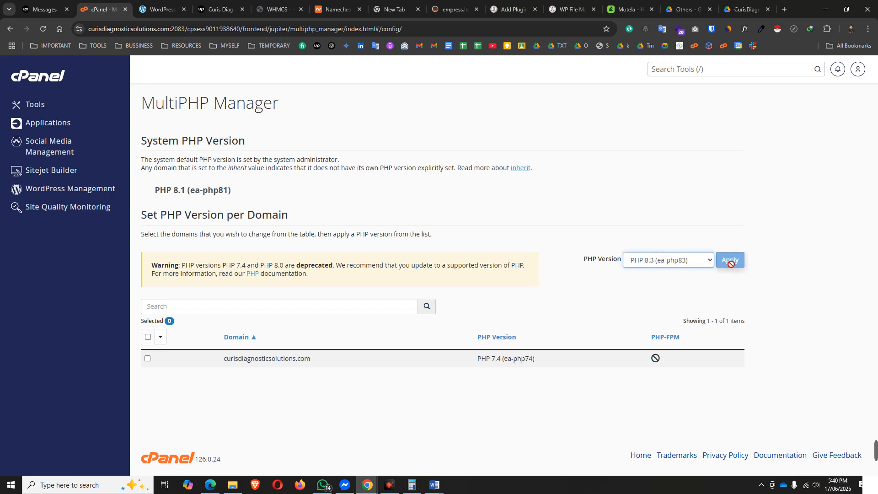
left_click(148, 358)
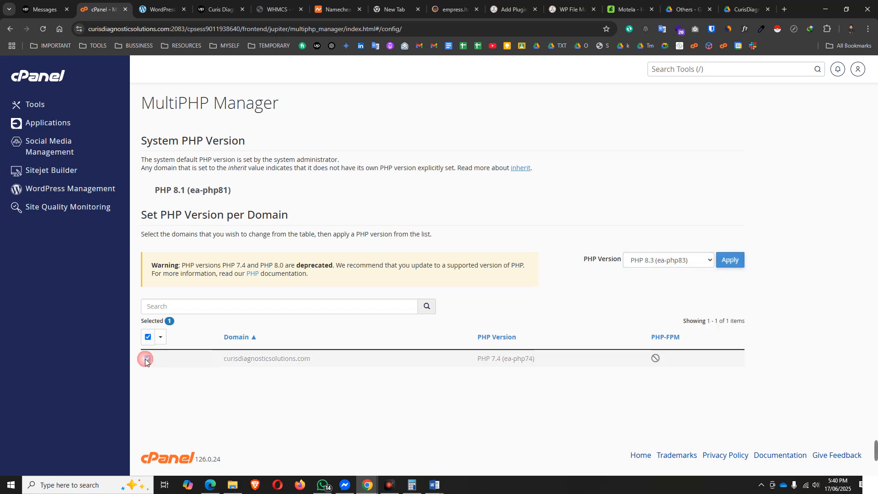
left_click(737, 261)
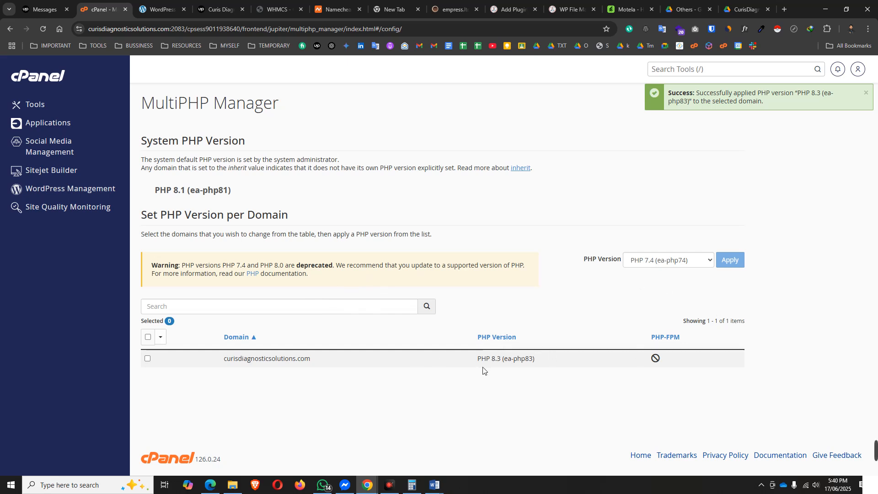
triple_click(492, 358)
left_click(204, 158)
- Load the basic PHP INI settings of curisdiagnosticsolutions.com in the MultiPHP INI Editor
key("alt+Left")
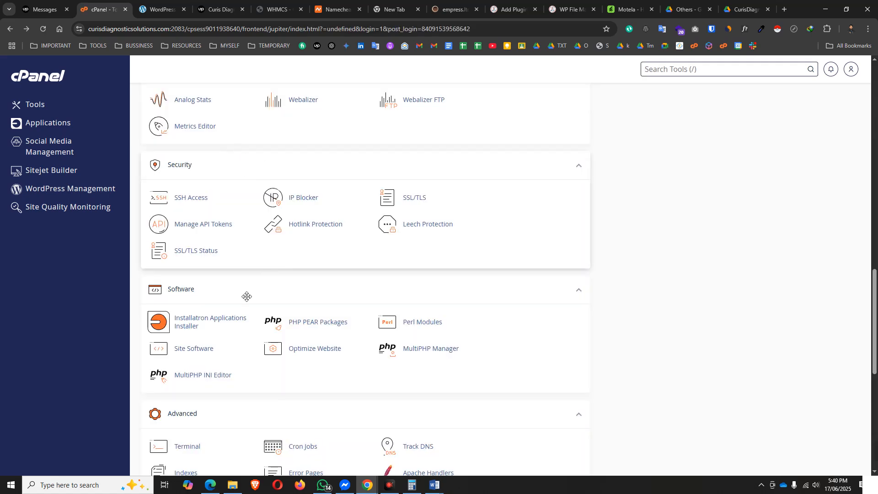
scroll(257, 264, "down", 2)
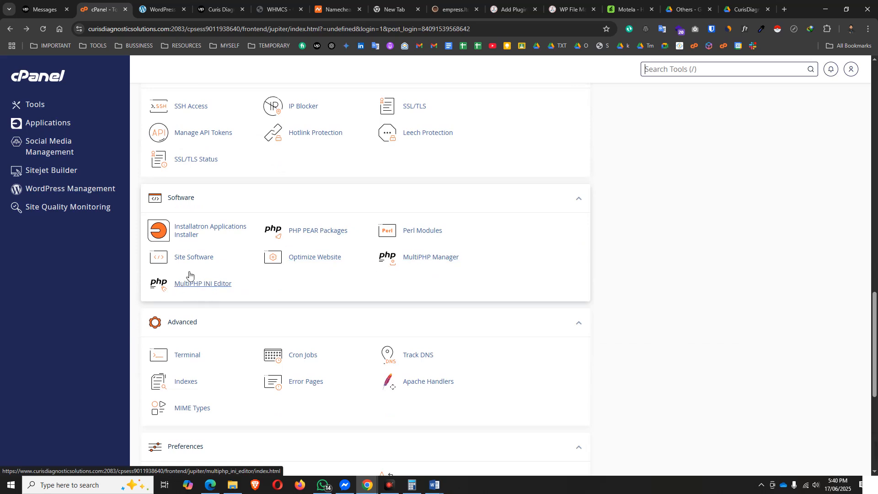
left_click(213, 284)
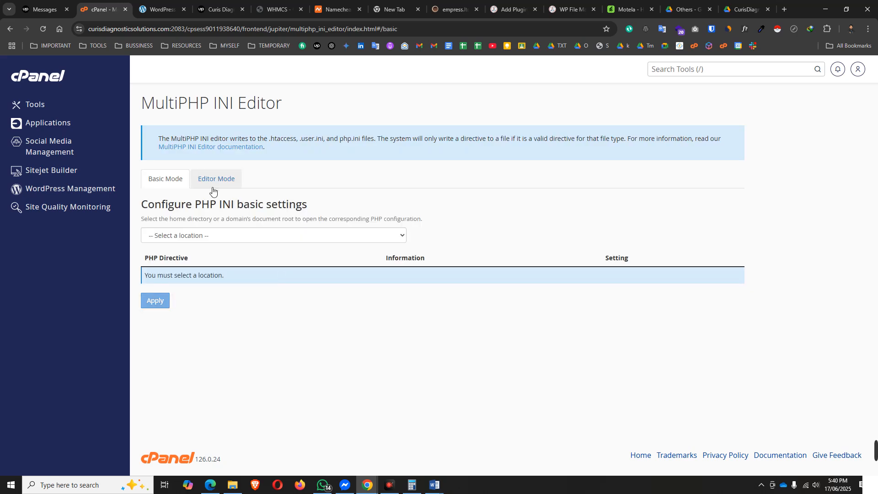
left_click(189, 241)
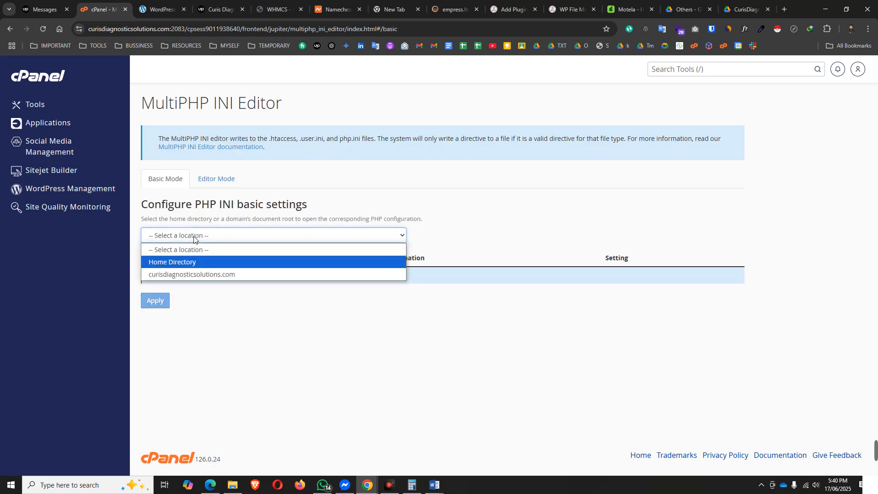
left_click(192, 273)
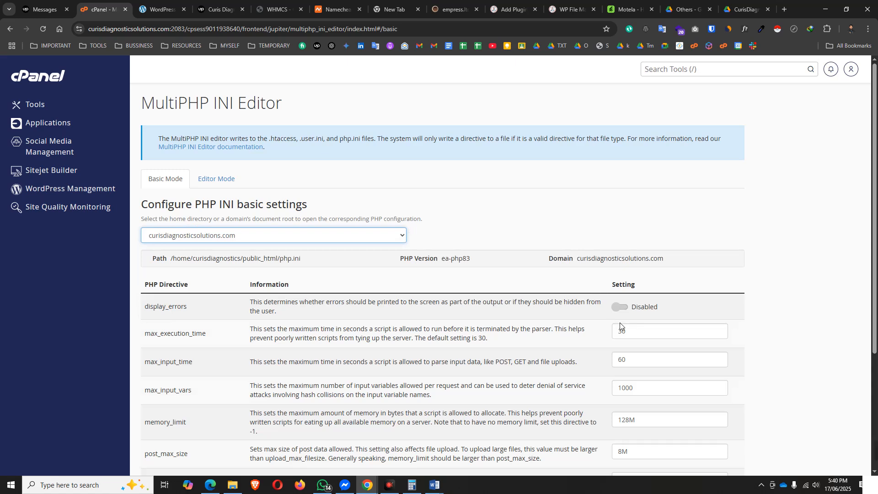
- Set max_execution_time and max_input_time to 180 and max_input_vars to 10000
scroll(623, 324, "down", 1)
left_click(629, 286)
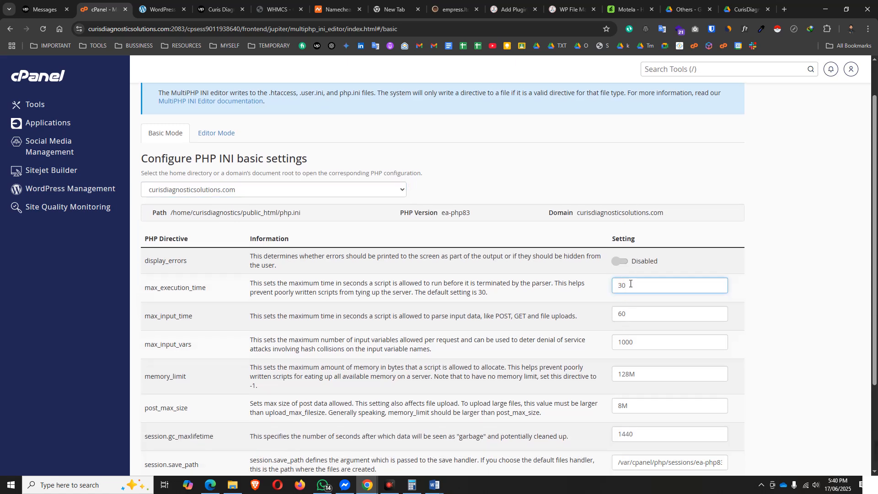
key("BackSpace")
key("BackSpace")
type("180")
left_click_drag(633, 279, 608, 313)
left_click(640, 338)
type("0")
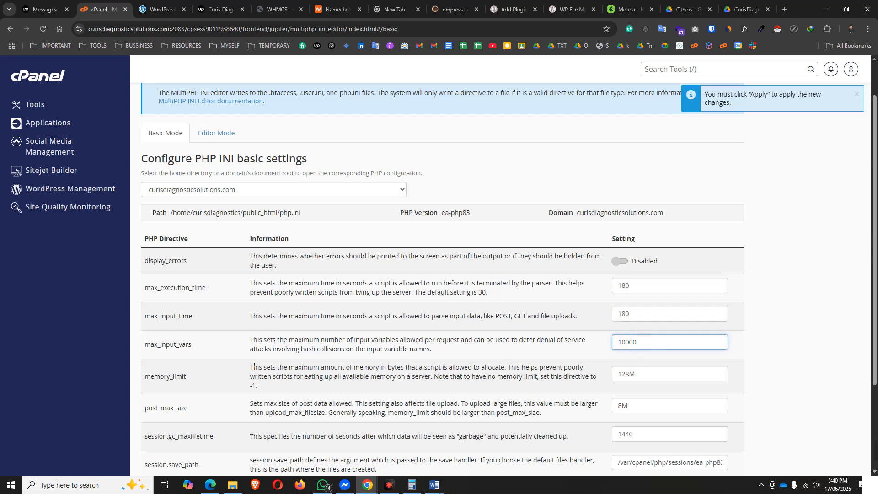
- Set post_max_size and upload_max_filesize to 128M, matching memory_limit, and apply the PHP settings
scroll(639, 371, "down", 2)
scroll(628, 335, "up", 1)
scroll(627, 334, "down", 1)
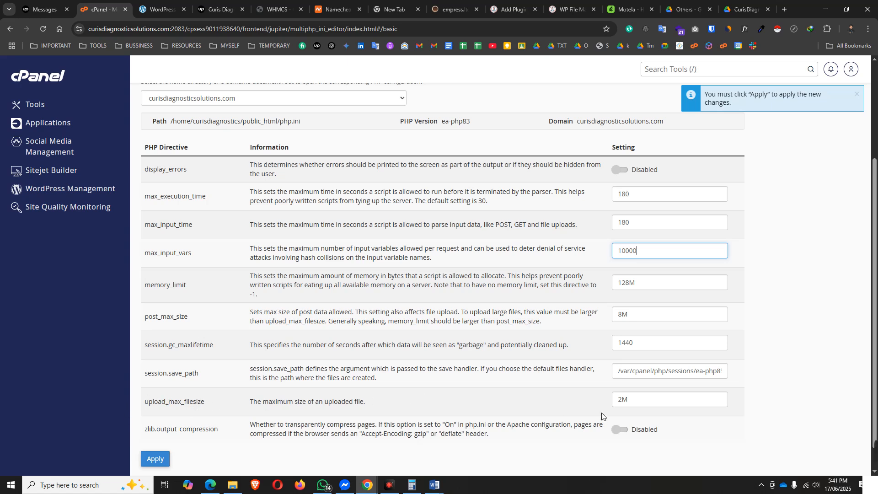
double_click(621, 399)
double_click(623, 288)
key("ctrl+c")
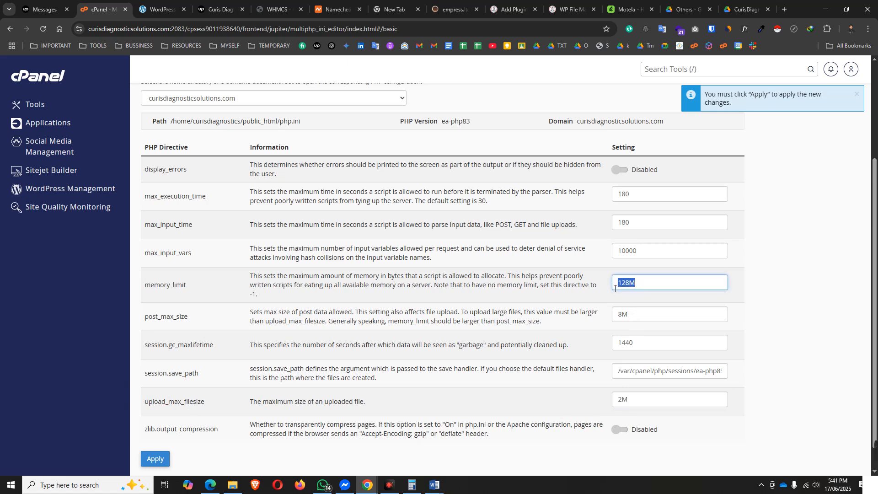
double_click(674, 312)
type("128M")
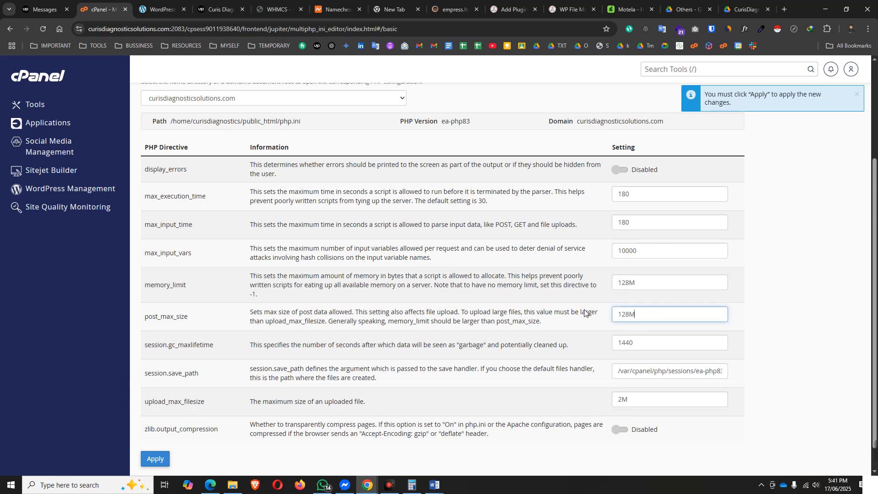
double_click(627, 404)
key("ctrl+v")
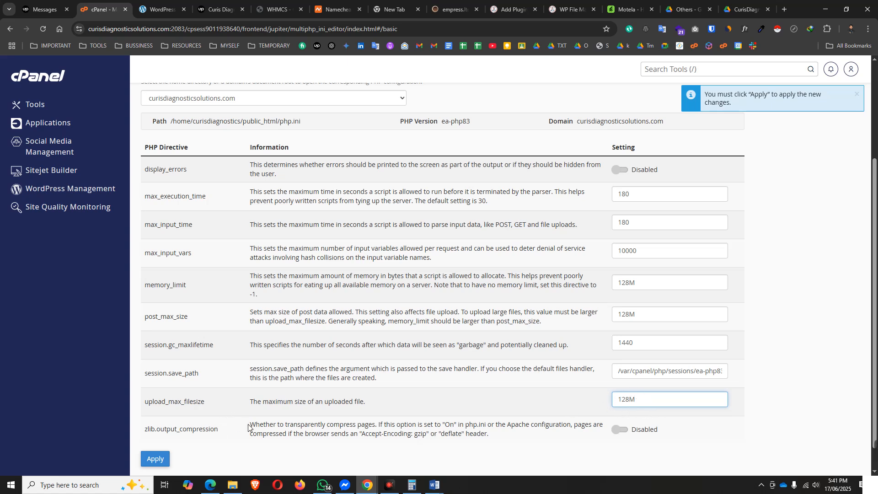
scroll(652, 346, "down", 1)
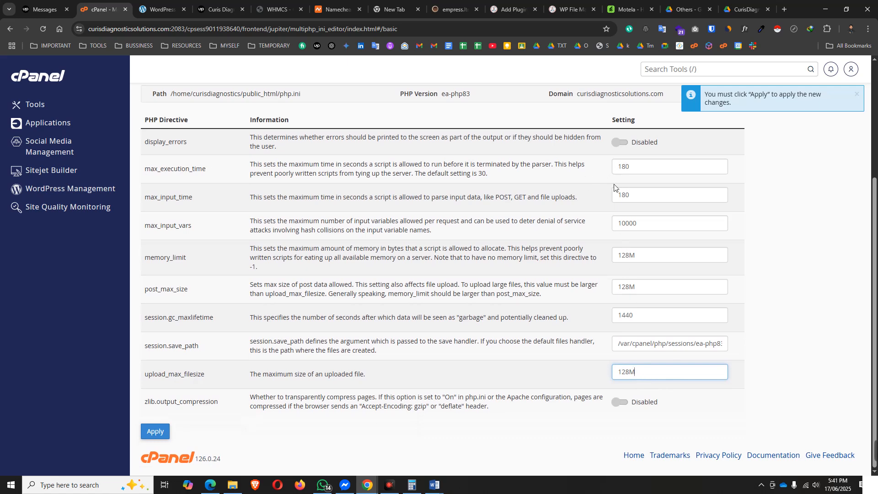
left_click(156, 432)
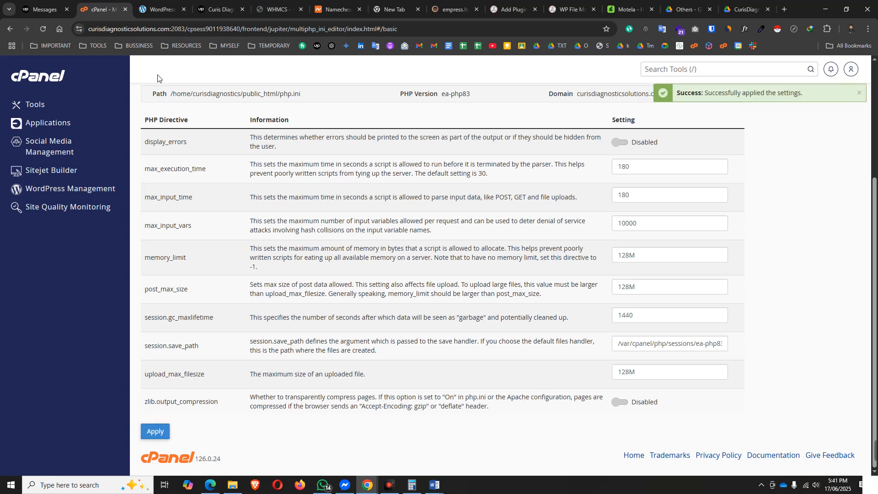
- Return to the WordPress Add Themes page, reload it and dismiss the Custom Post Type Permalinks notice
left_click(154, 9)
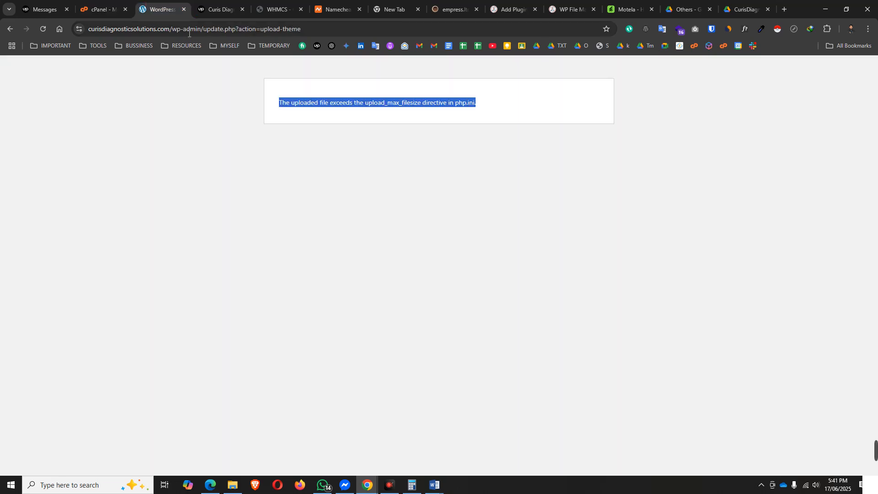
left_click(7, 31)
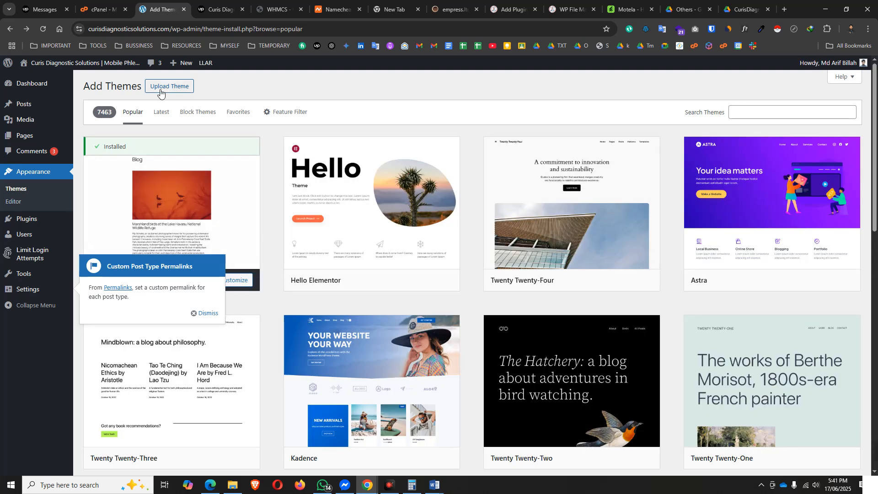
left_click(161, 87)
left_click(43, 30)
mouse_move(57, 238)
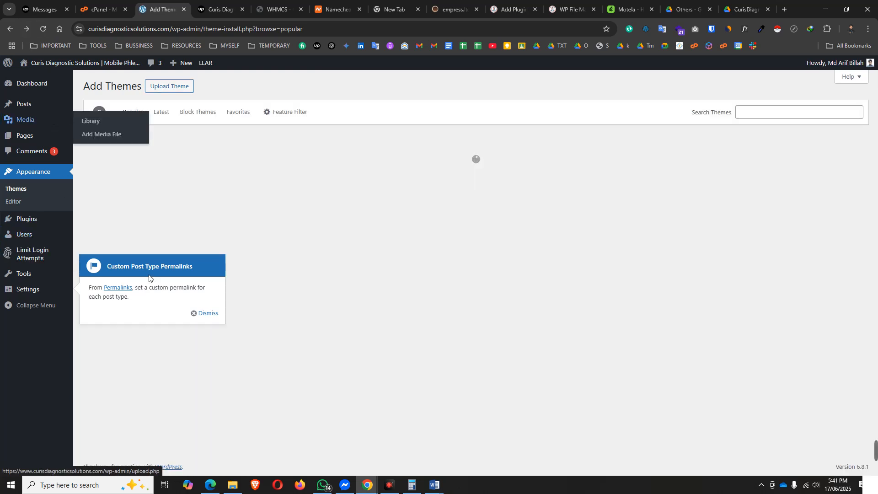
left_click(201, 315)
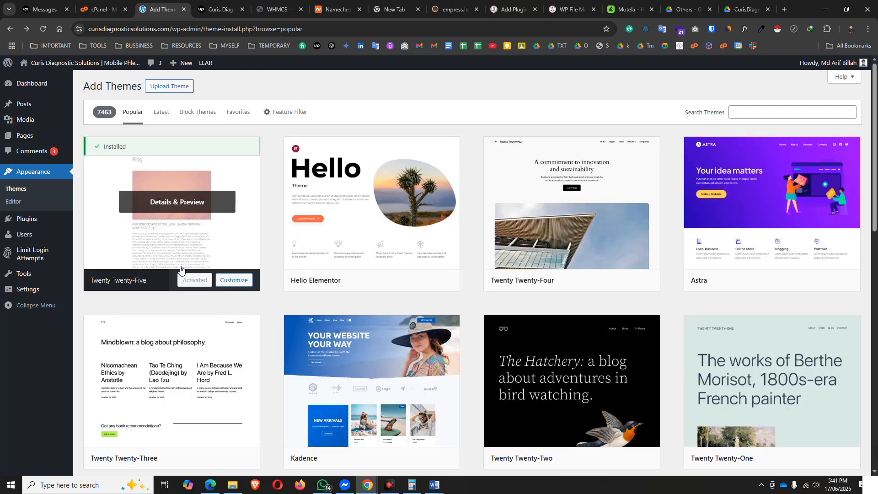
- Install the theme from the medizco.zip file and activate it
left_click(175, 87)
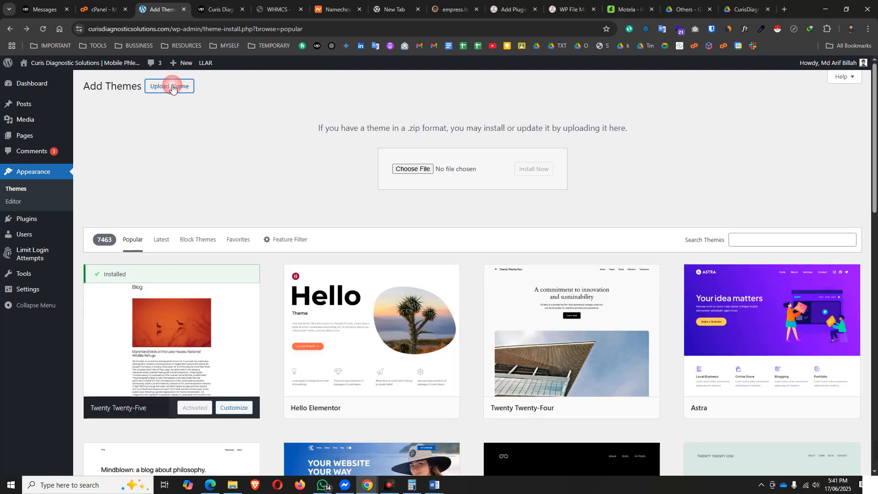
left_click(407, 170)
left_click(110, 87)
double_click(110, 87)
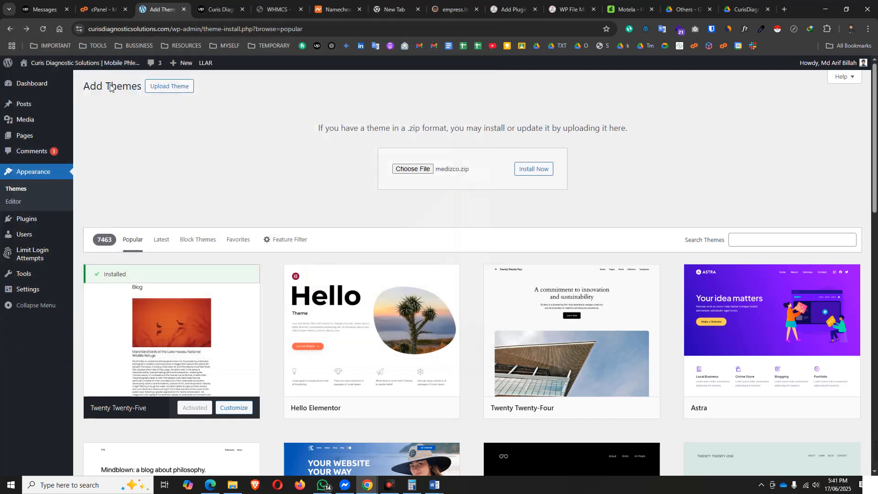
left_click(535, 169)
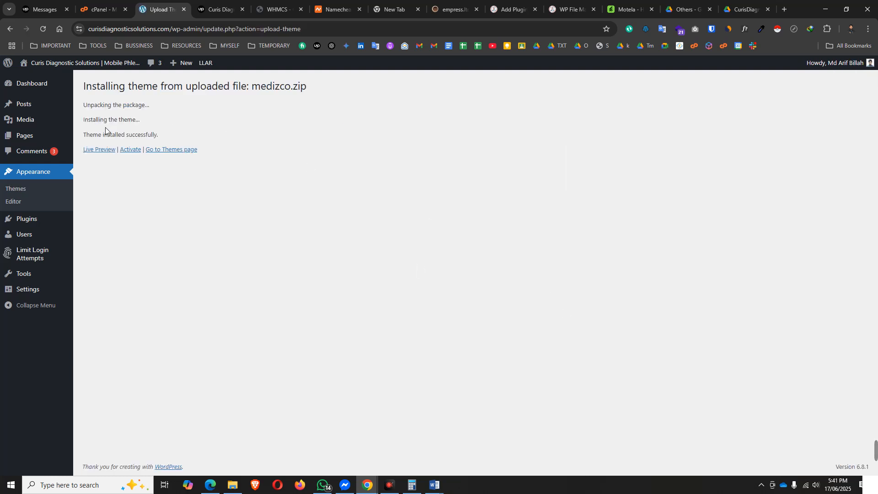
left_click(128, 150)
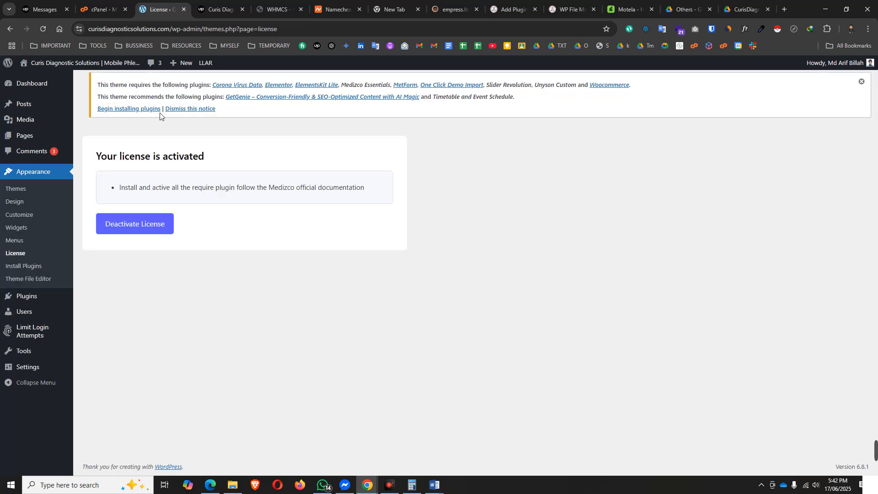
- Review the PHP INI directive values for curisdiagnosticsolutions.com in cPanel's MultiPHP INI Editor
left_click(106, 4)
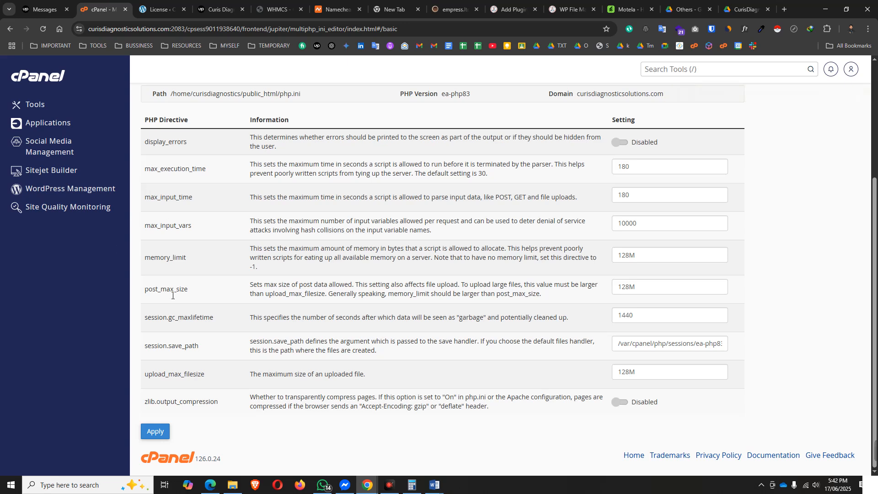
scroll(209, 293, "up", 4)
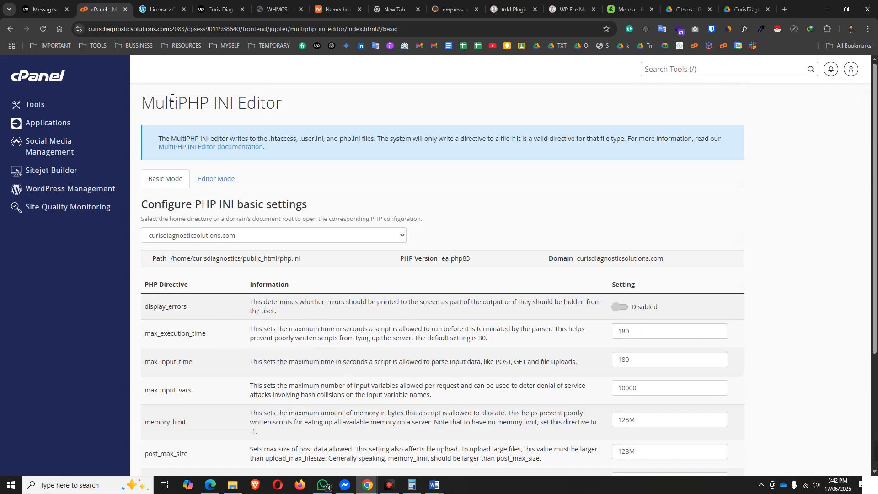
triple_click(238, 101)
scroll(718, 302, "down", 3)
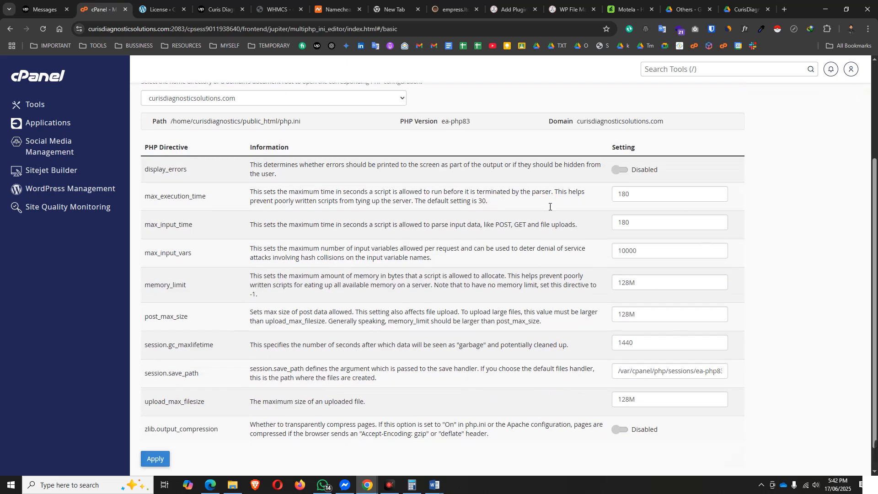
scroll(569, 264, "up", 3)
scroll(559, 328, "down", 1)
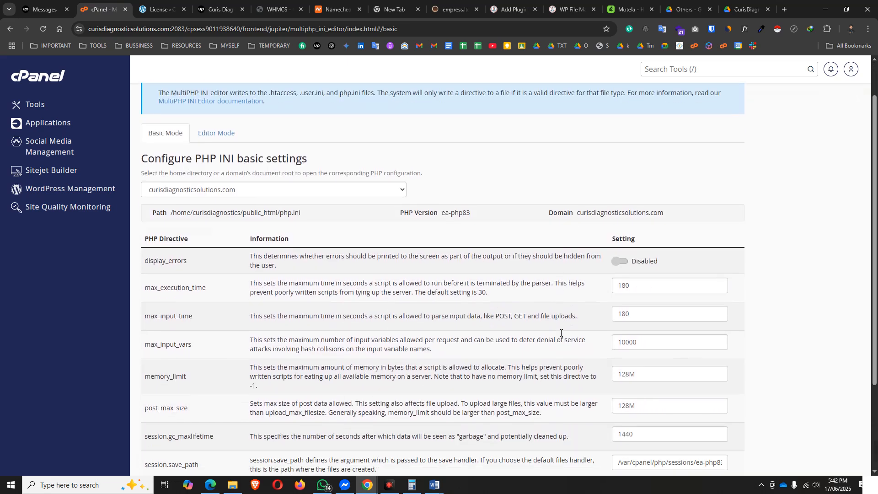
scroll(558, 353, "down", 3)
scroll(570, 345, "up", 4)
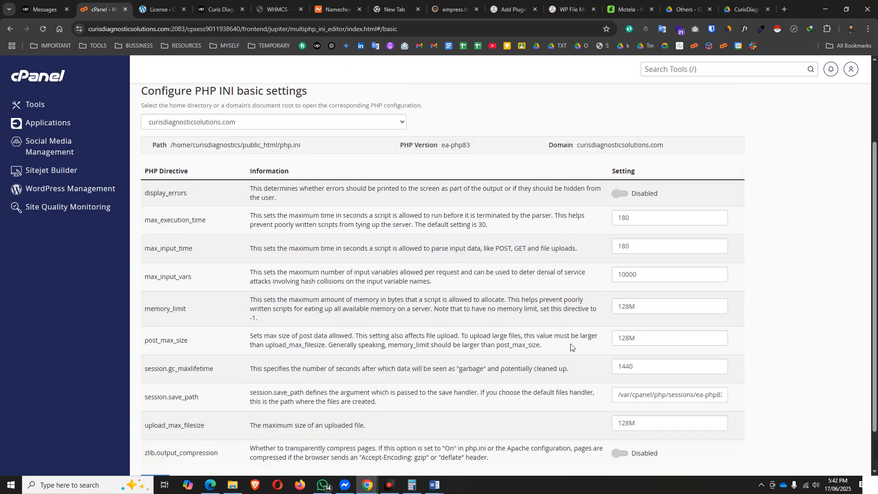